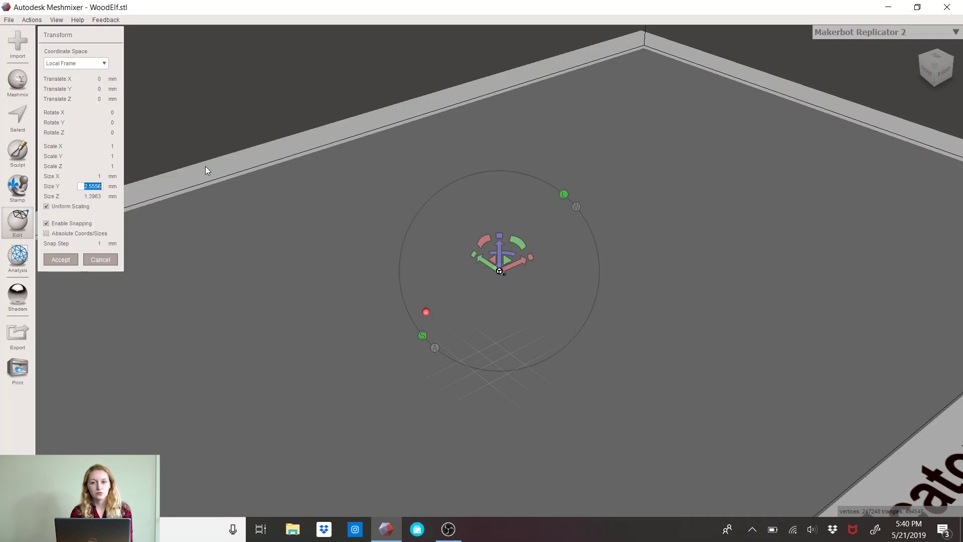
Rotate the wood elf 90 degrees about X and scale it uniformly to a Y size of 32 mm.
left_click(112, 112)
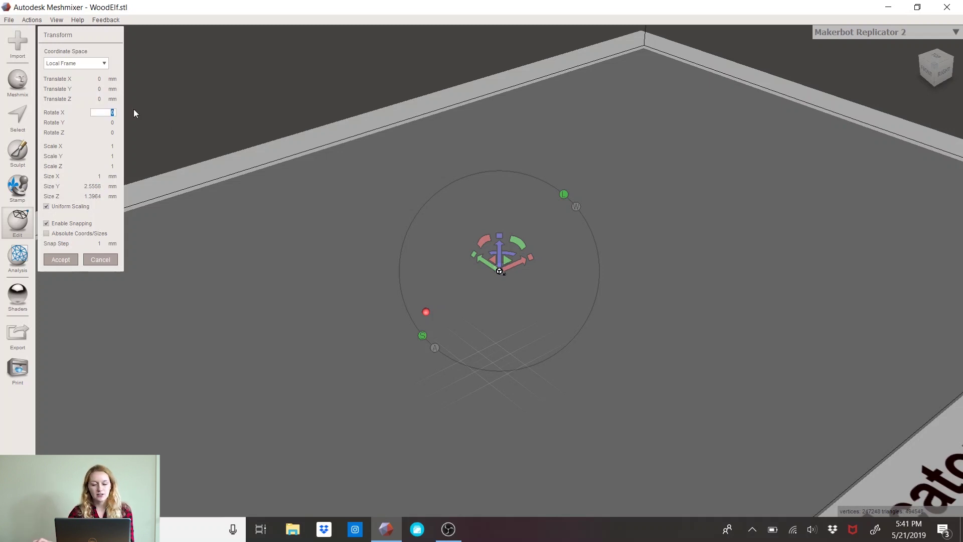
key("Return")
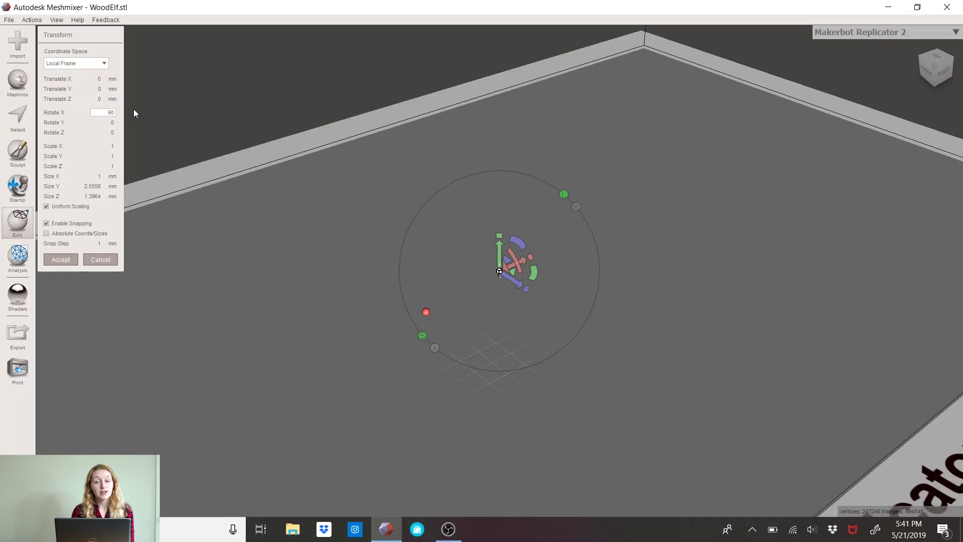
left_click(90, 176)
key("Tab")
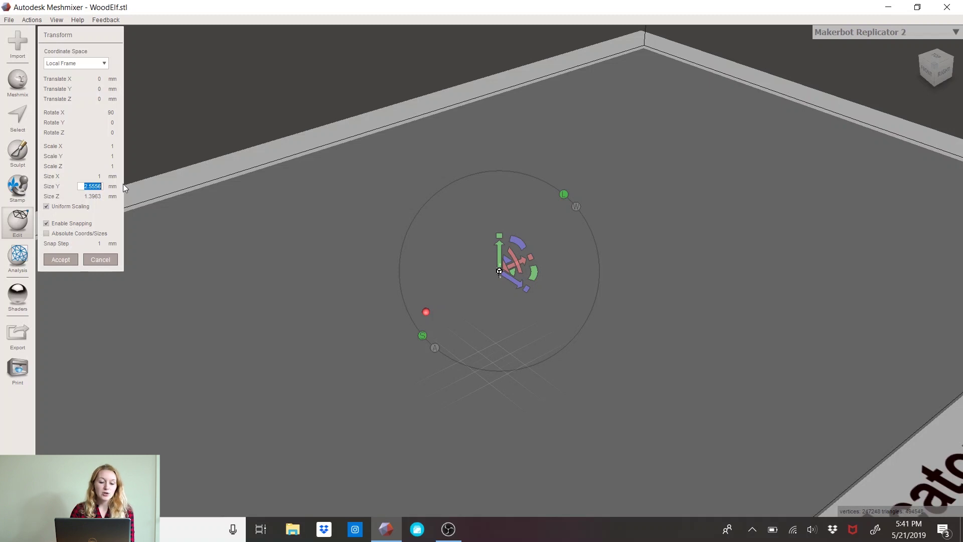
type("32")
key("Return")
mouse_move(409, 262)
right_mouse_down()
mouse_move(382, 230)
mouse_move(472, 254)
mouse_move(398, 243)
mouse_move(413, 236)
mouse_move(414, 247)
right_mouse_up()
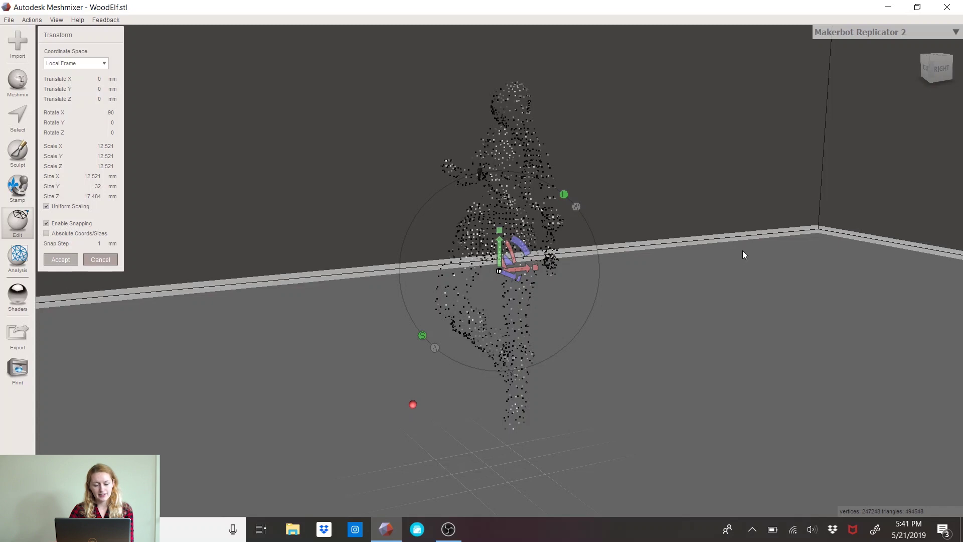
left_click(53, 265)
right_click_drag(618, 240, 648, 277)
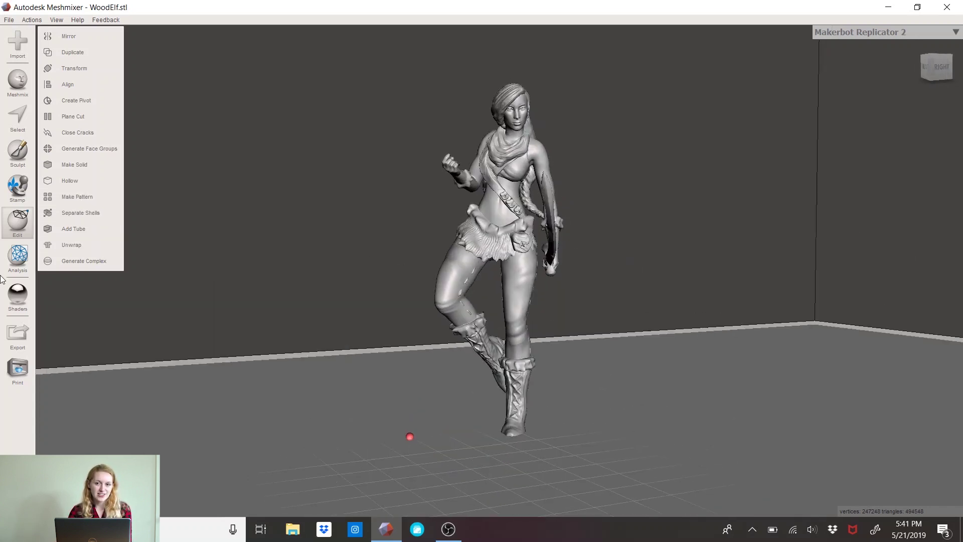
Measure the figure's height from the sole of the standing foot up to the eyes.
left_click(17, 261)
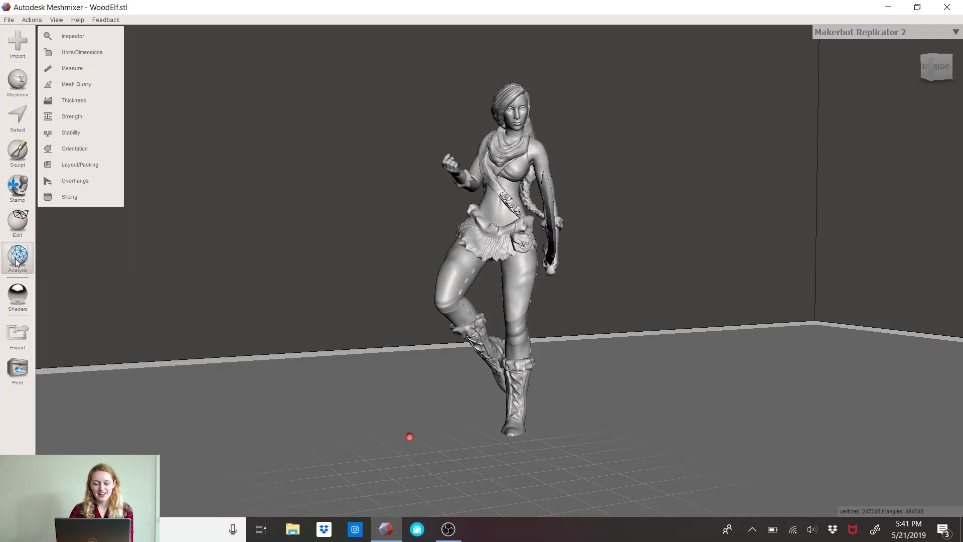
left_click(83, 71)
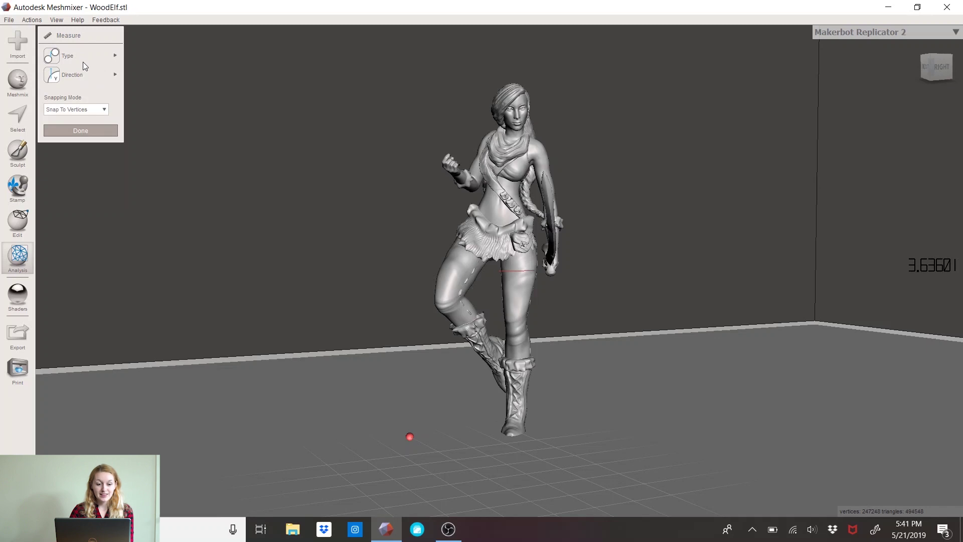
mouse_move(80, 54)
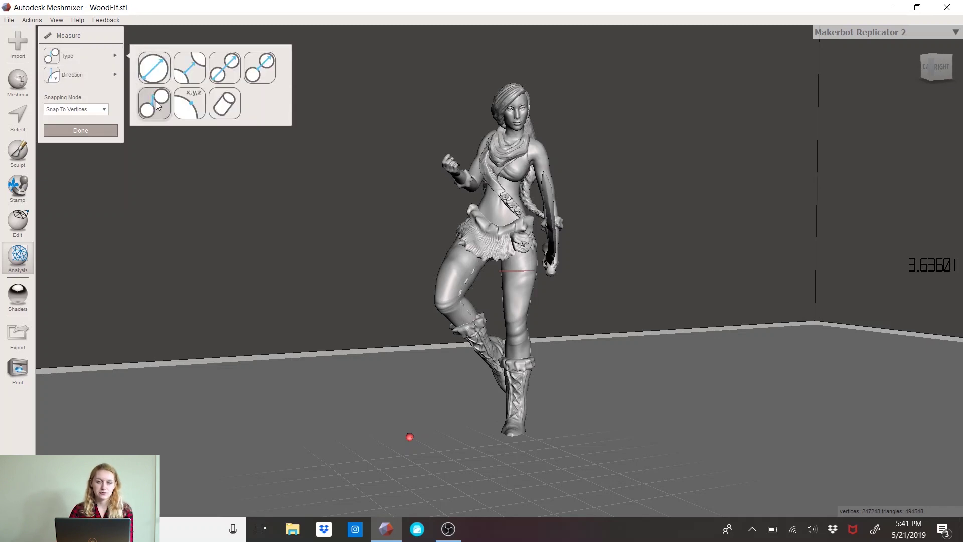
mouse_move(87, 79)
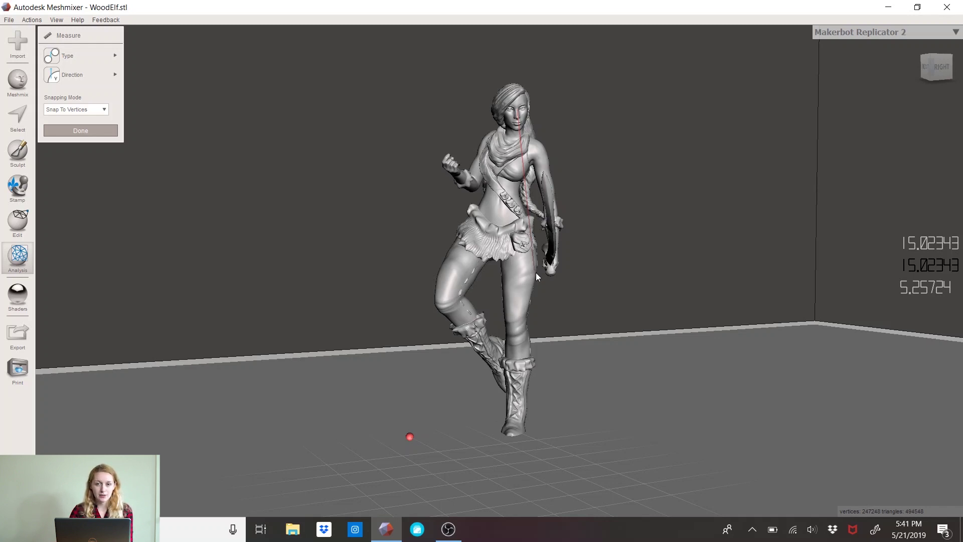
left_click(510, 435)
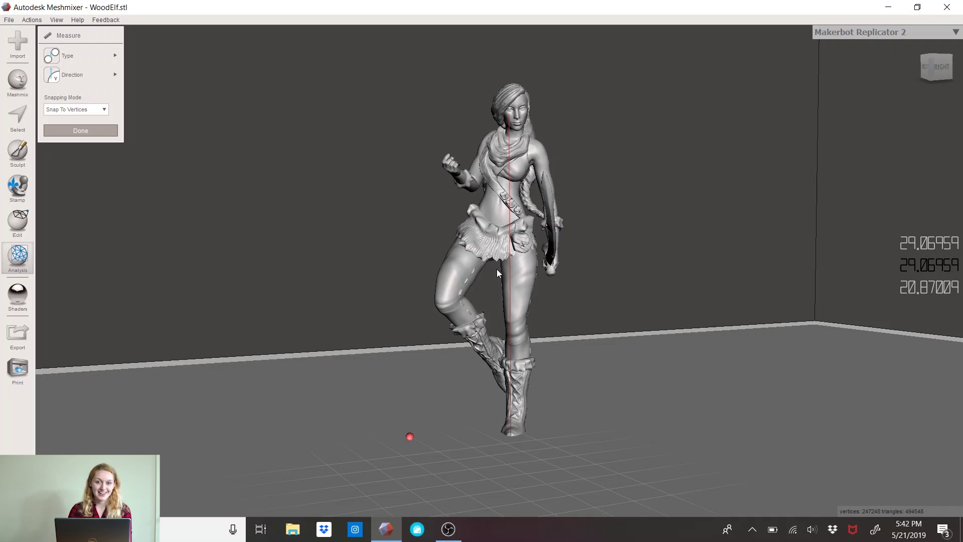
left_click(522, 111)
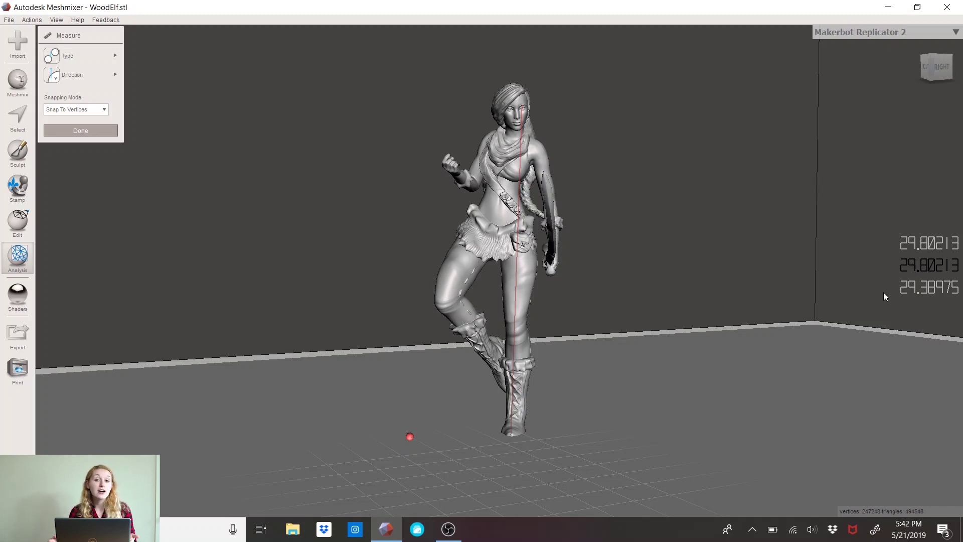
left_click(89, 135)
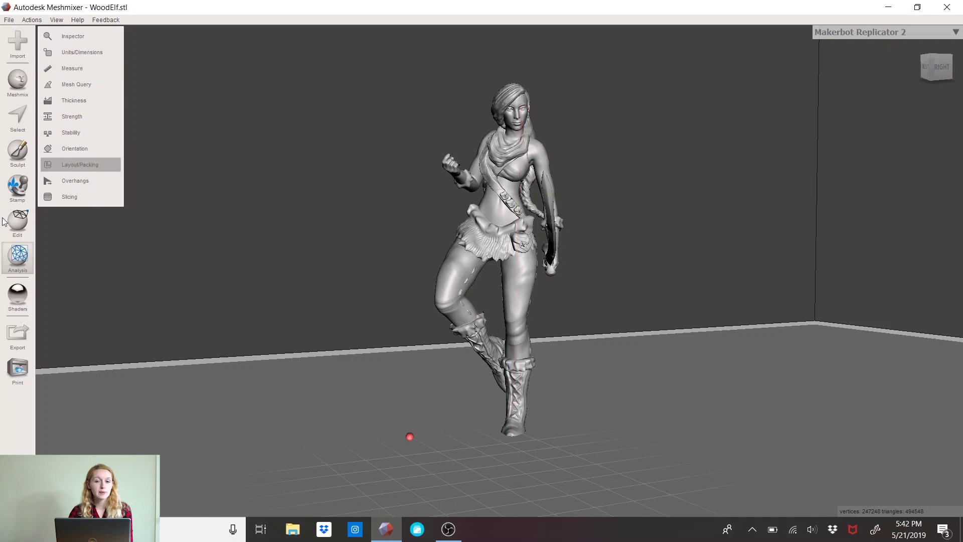
Transform the figure with uniform scaling to a Y size of 30 mm.
mouse_move(18, 221)
left_click(77, 64)
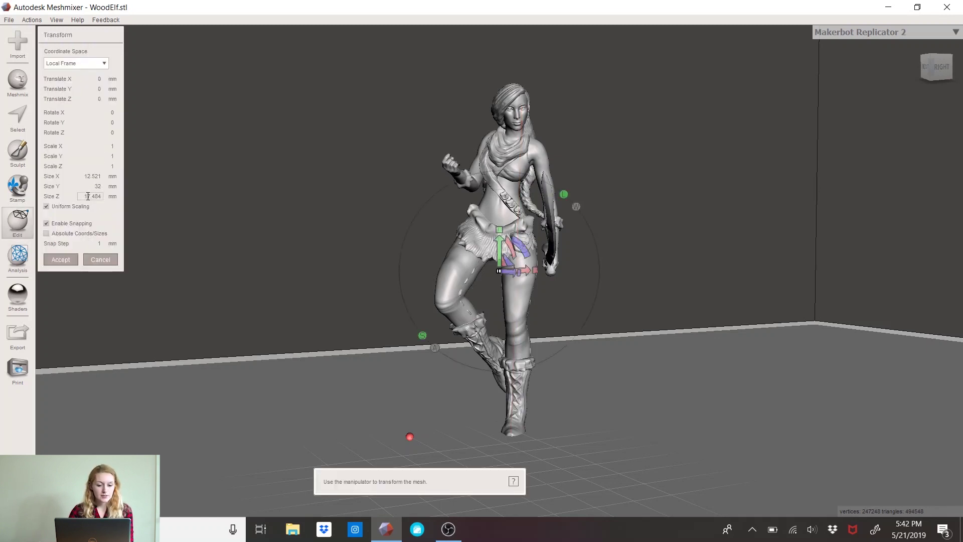
left_click_drag(81, 187, 128, 188)
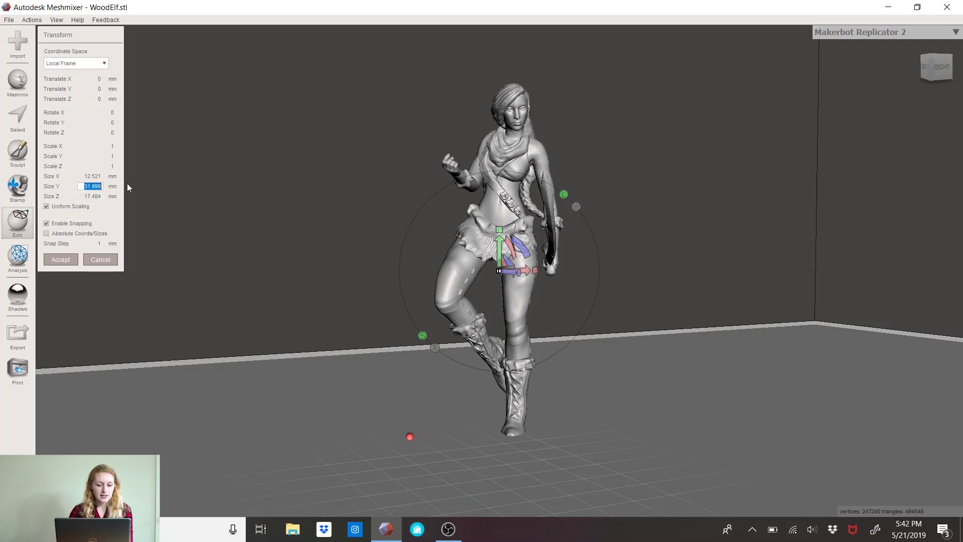
type("30")
key("Return")
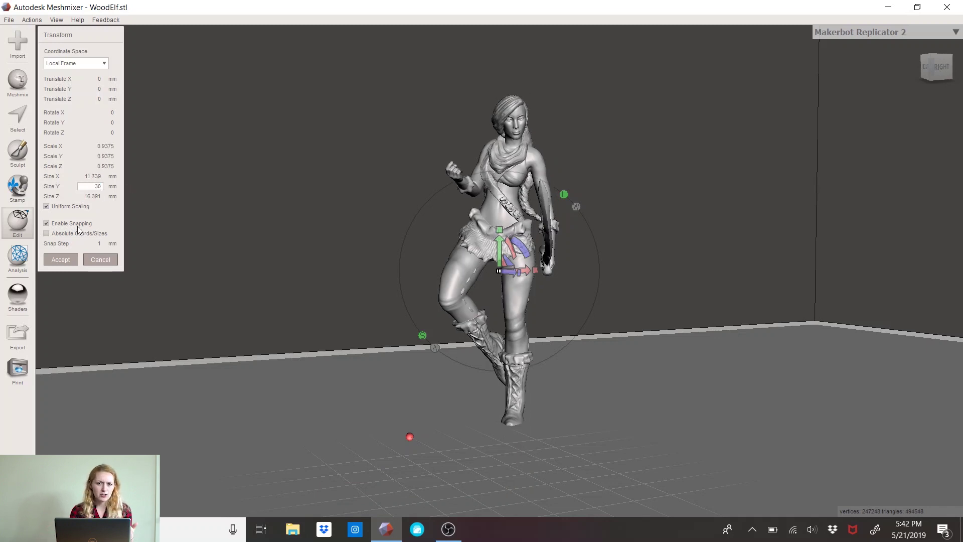
left_click(65, 266)
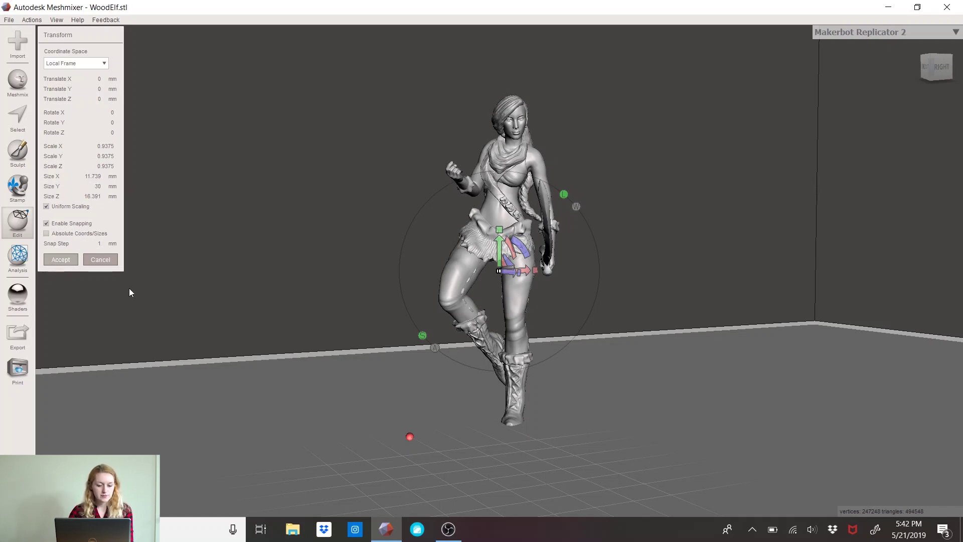
key("Return")
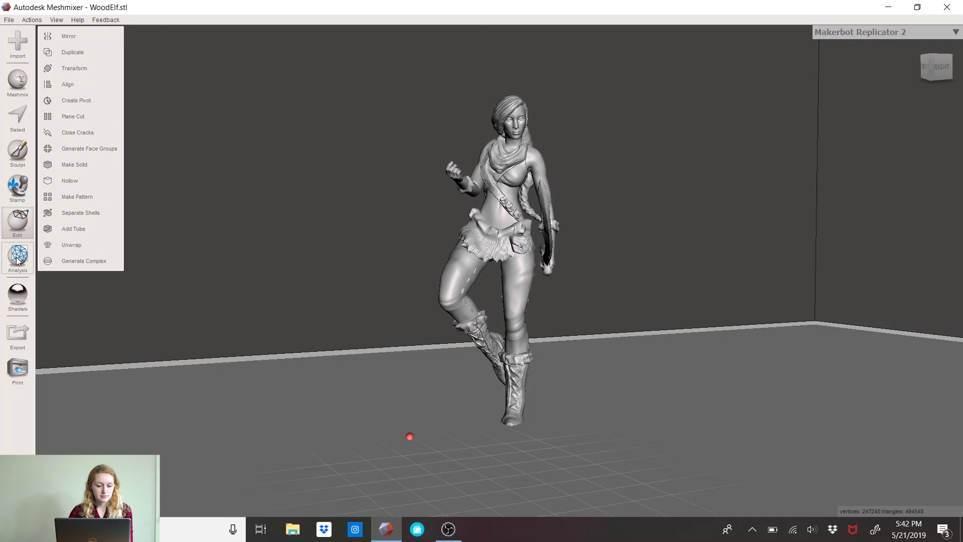
Measure the rescaled figure again from the standing foot up to eye level.
left_click(18, 259)
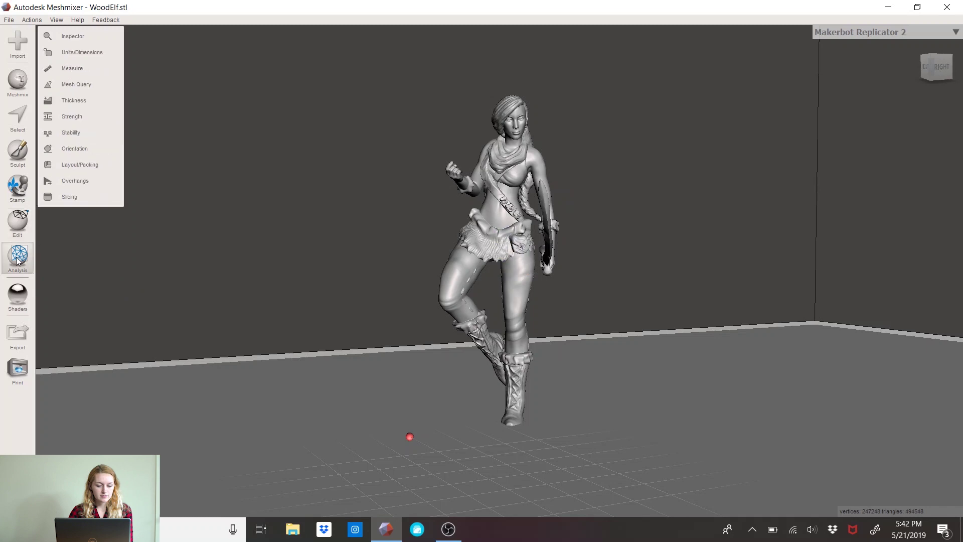
left_click(88, 66)
left_click_drag(511, 425, 522, 123)
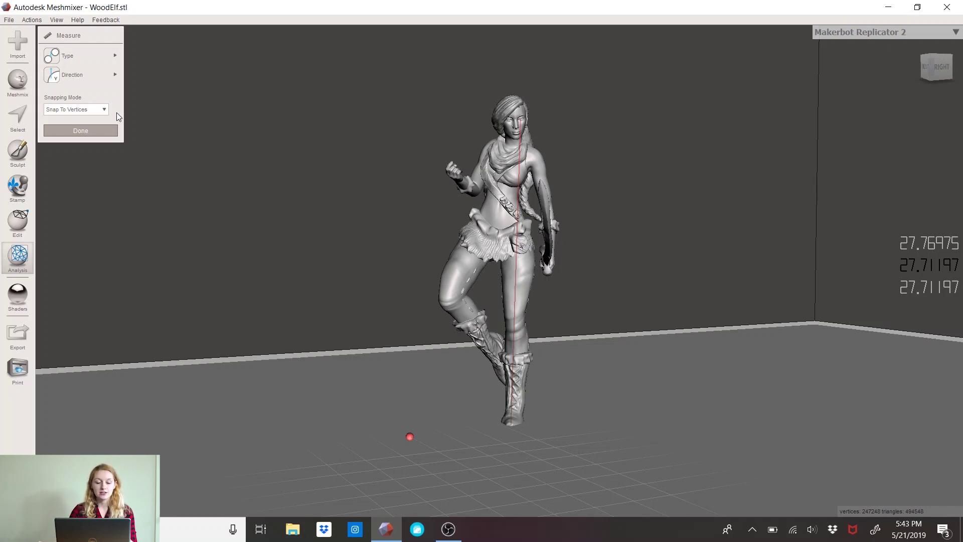
left_click(81, 131)
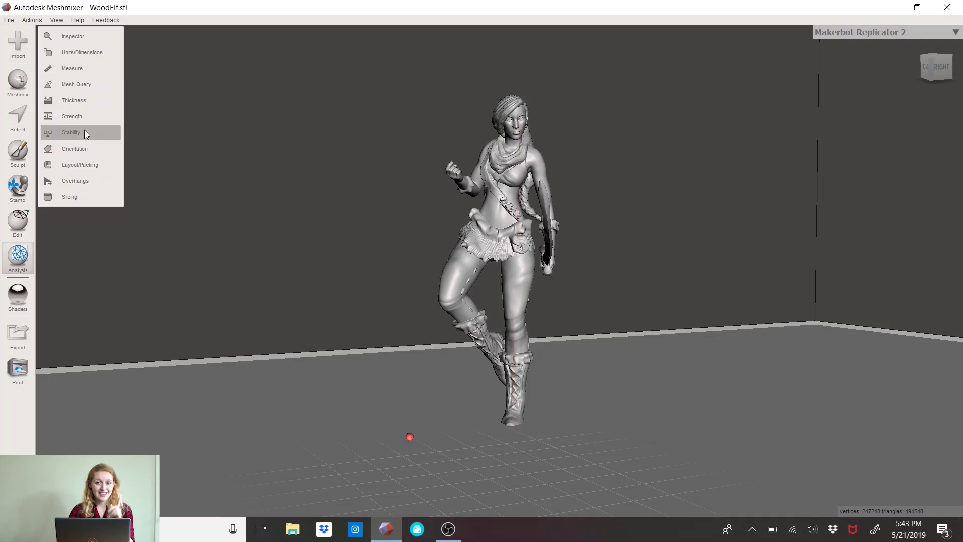
Append the 25 mm circular base mesh from the Bases folder to the scene, keeping the wood elf.
left_click(17, 42)
left_click(484, 274)
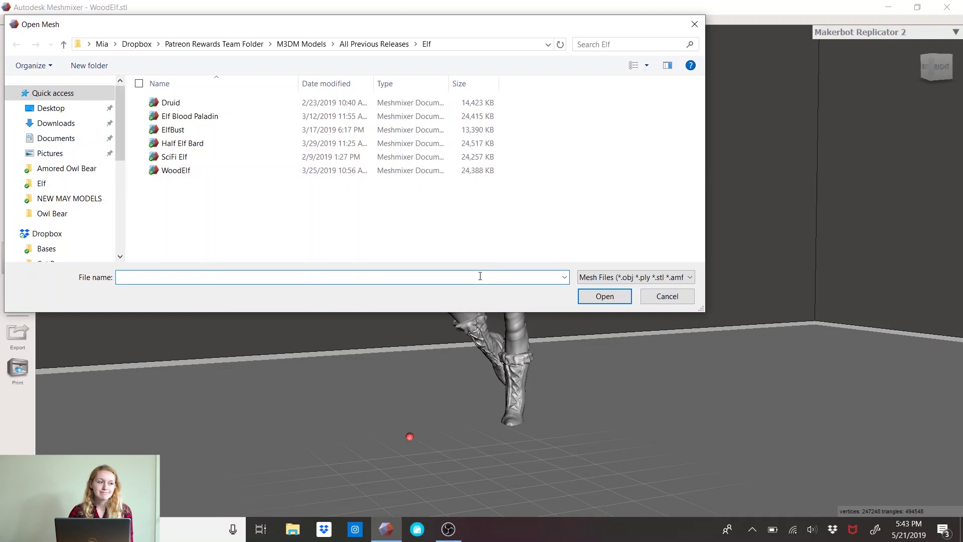
left_click(74, 114)
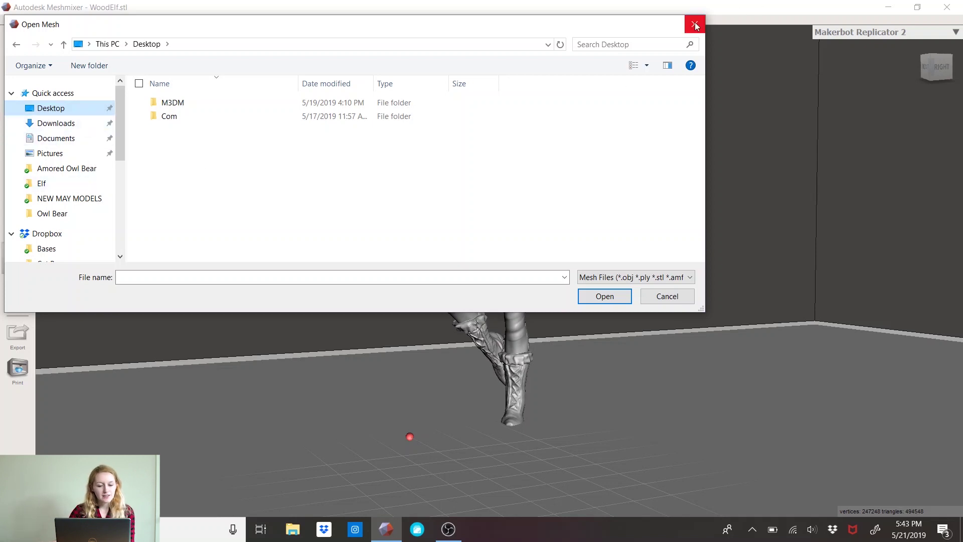
scroll(66, 232, "down", 3)
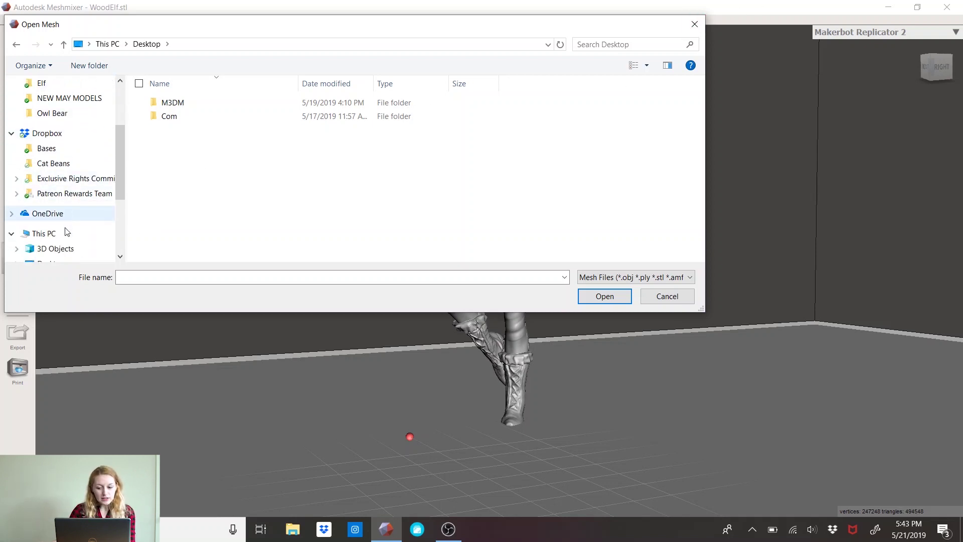
left_click(65, 148)
left_click(187, 120)
double_click(189, 123)
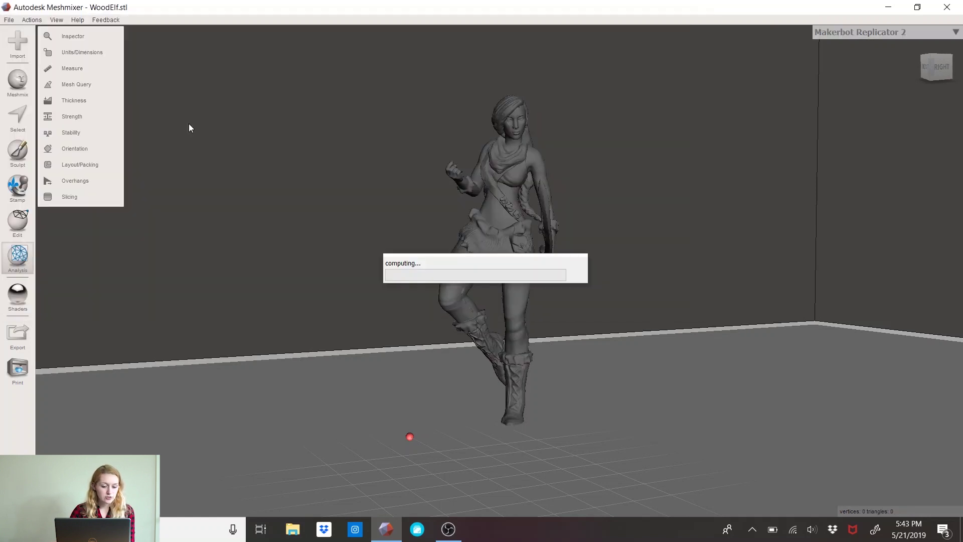
mouse_move(373, 342)
left_mouse_down()
mouse_move(416, 366)
mouse_move(870, 200)
left_mouse_up()
Move the circular base under the figure's standing foot, translating it -1 mm in X, 1 mm in Y and 22 mm in Z.
right_click_drag(673, 263, 166, 243)
left_click(18, 221)
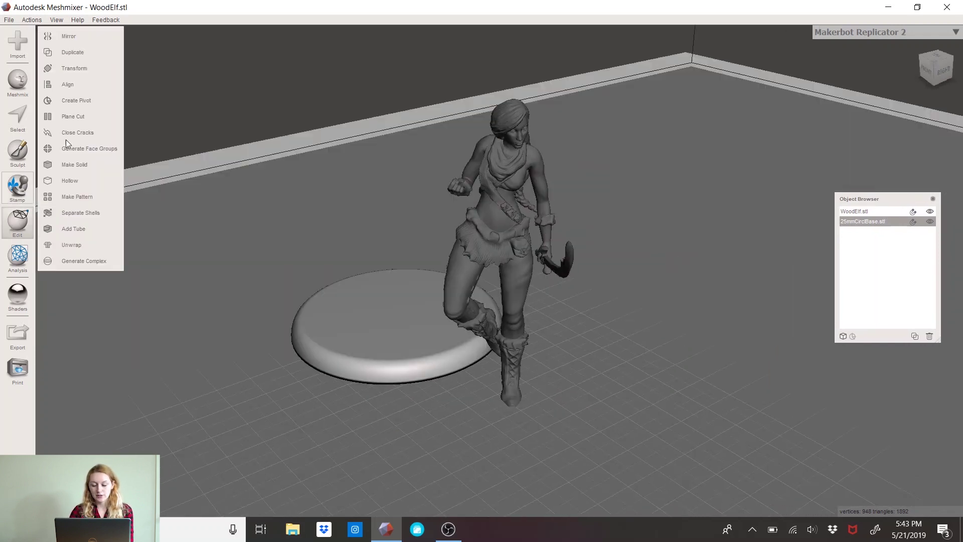
left_click(76, 67)
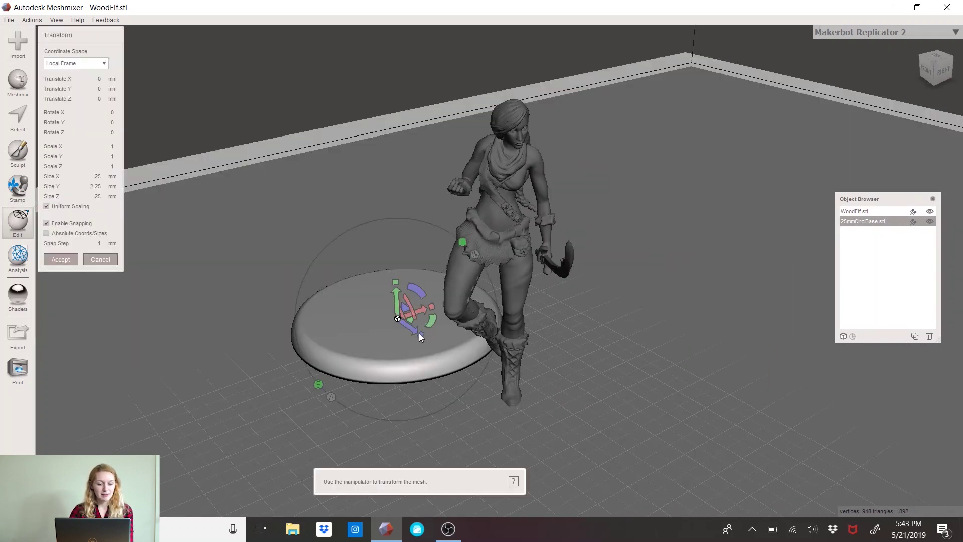
left_click_drag(409, 327, 516, 426)
right_click_drag(656, 384, 604, 367)
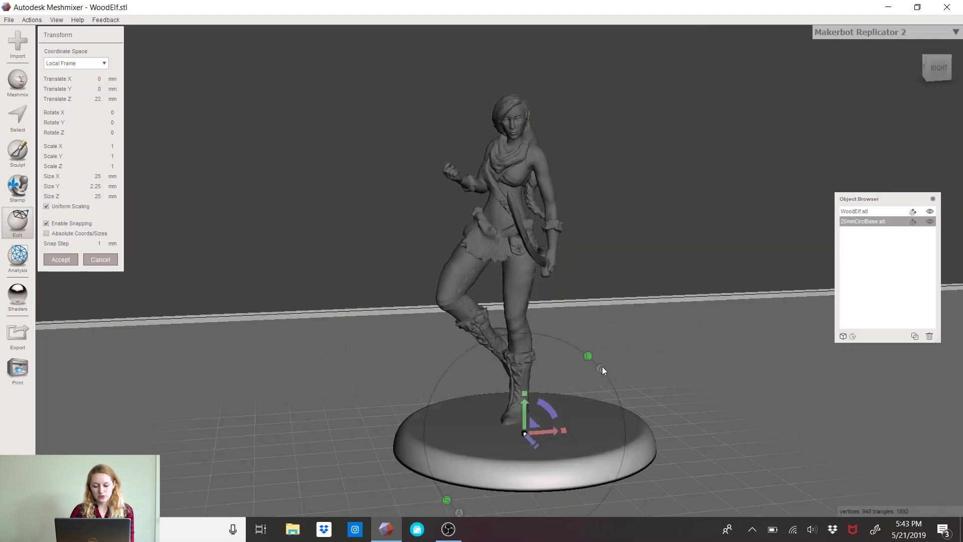
left_click_drag(558, 441, 517, 399)
right_click_drag(644, 437, 688, 411)
right_click_drag(757, 360, 577, 338)
scroll(702, 285, "up", 2)
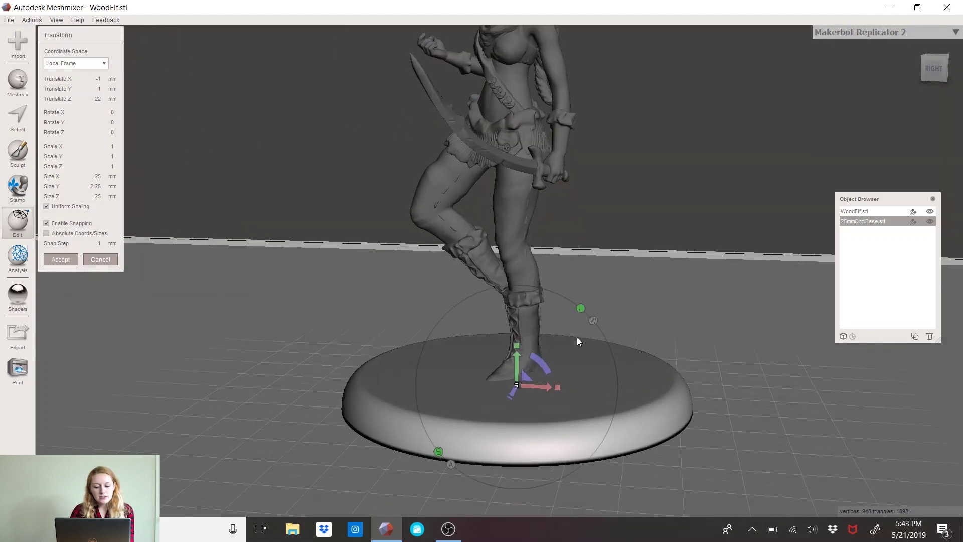
scroll(577, 341, "up", 1)
mouse_move(519, 373)
left_mouse_down()
mouse_move(521, 403)
mouse_move(520, 372)
left_mouse_up()
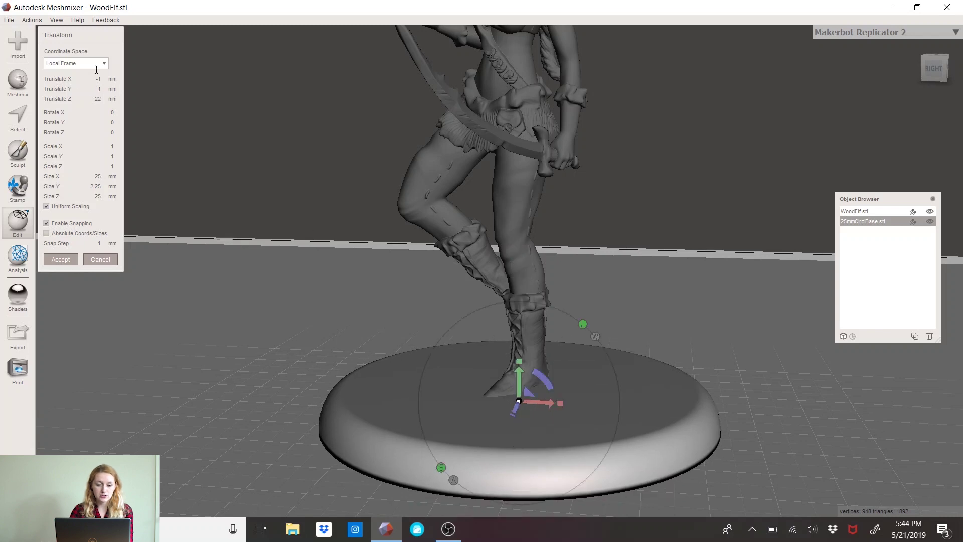
Fine-tune the base's Y translation to 0.7 mm so the foot sits in its surface, and accept the transform.
left_click(97, 98)
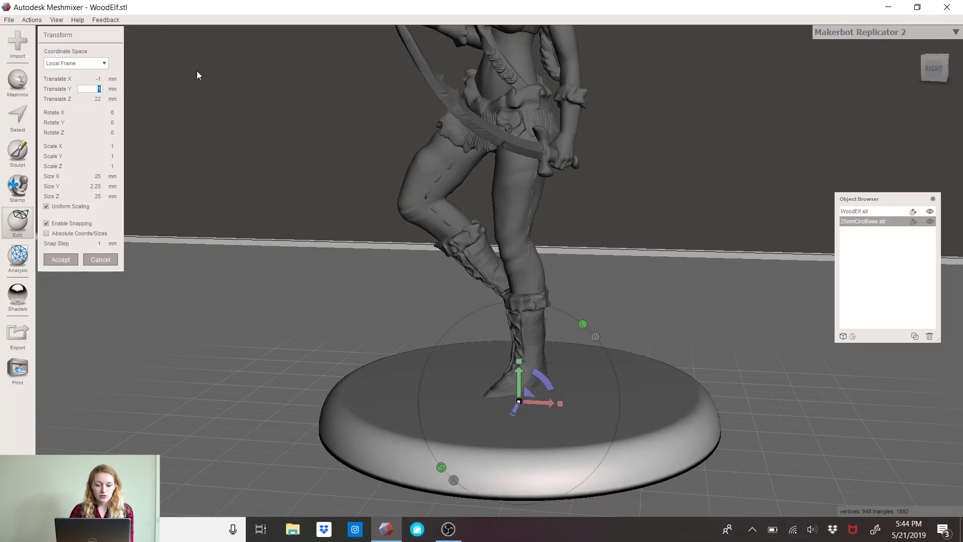
type("0.5")
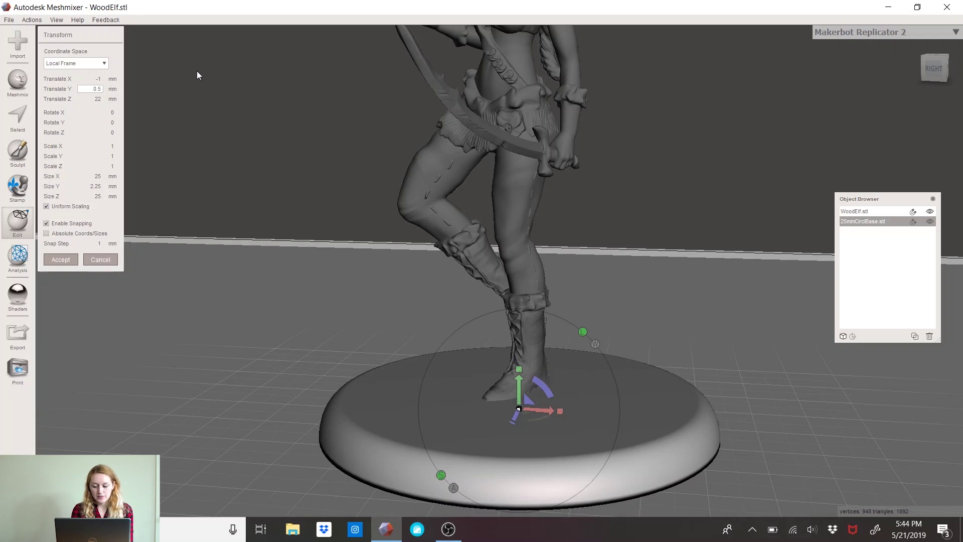
key("BackSpace")
type("6")
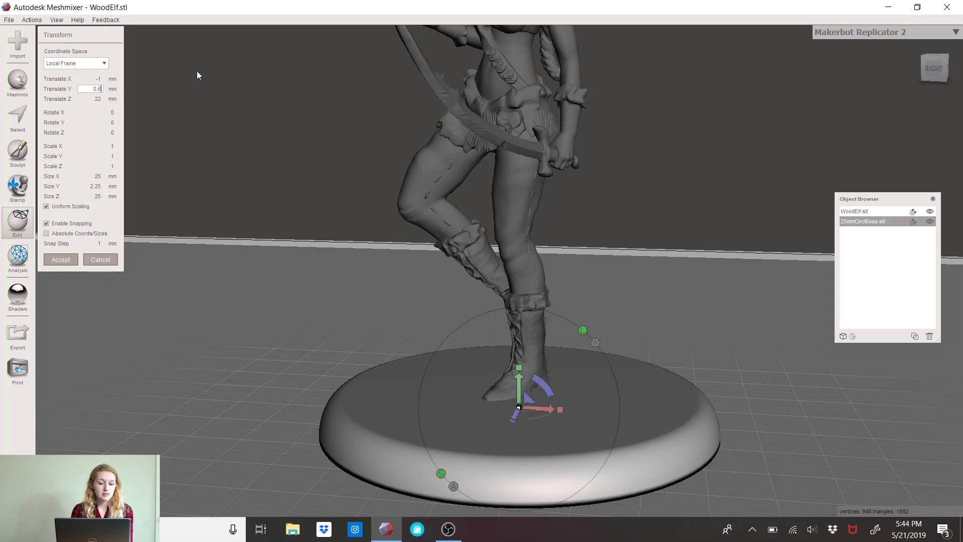
key("BackSpace")
type("7")
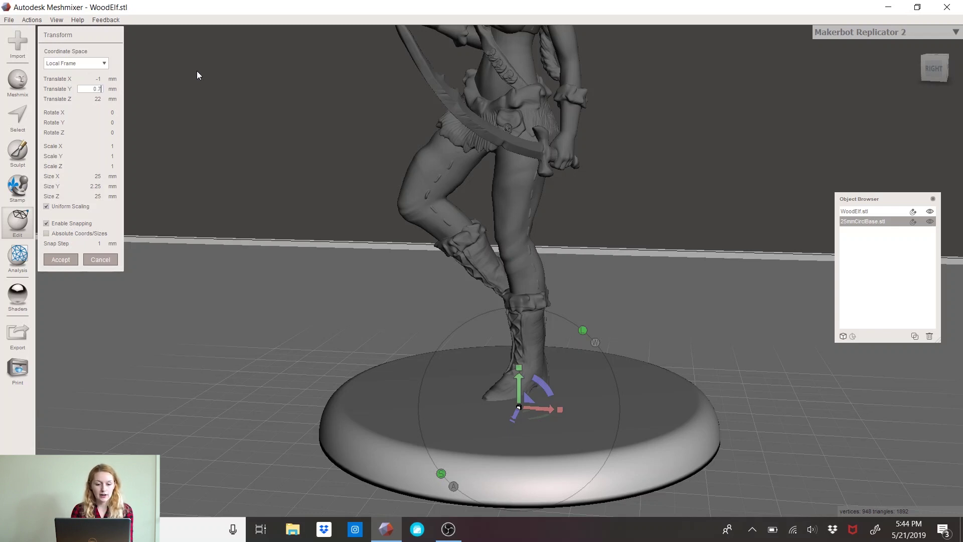
right_click_drag(346, 345, 125, 306)
left_click(56, 258)
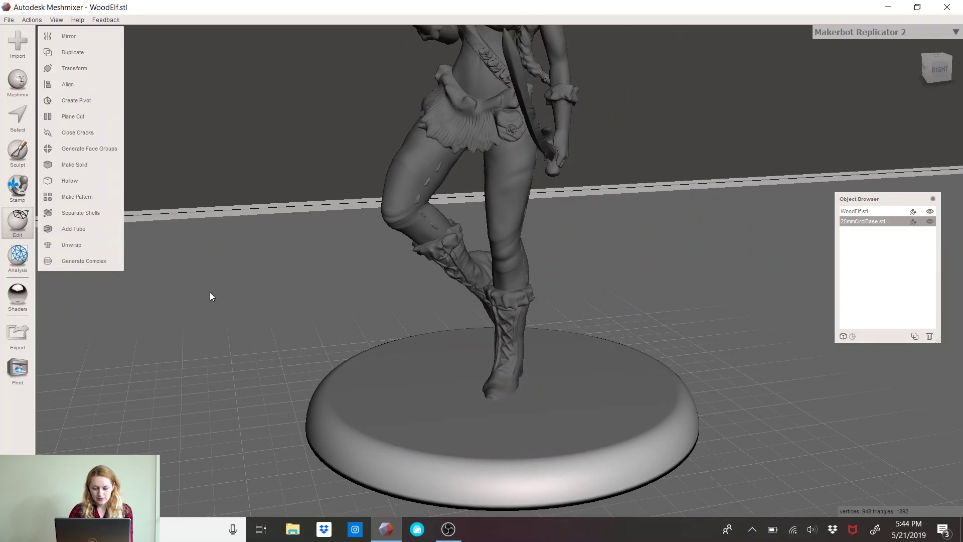
scroll(379, 224, "down", 5)
right_click_drag(262, 242, 259, 250)
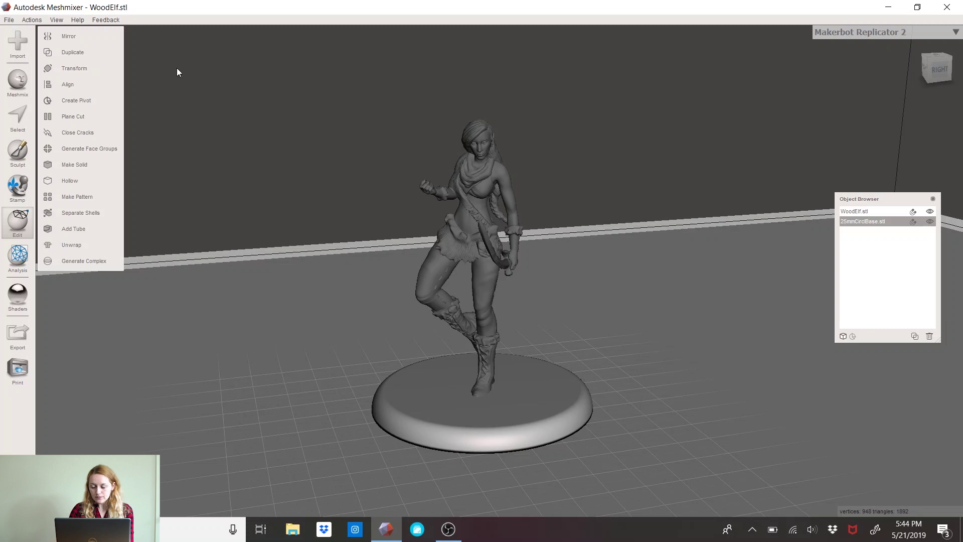
left_click(10, 20)
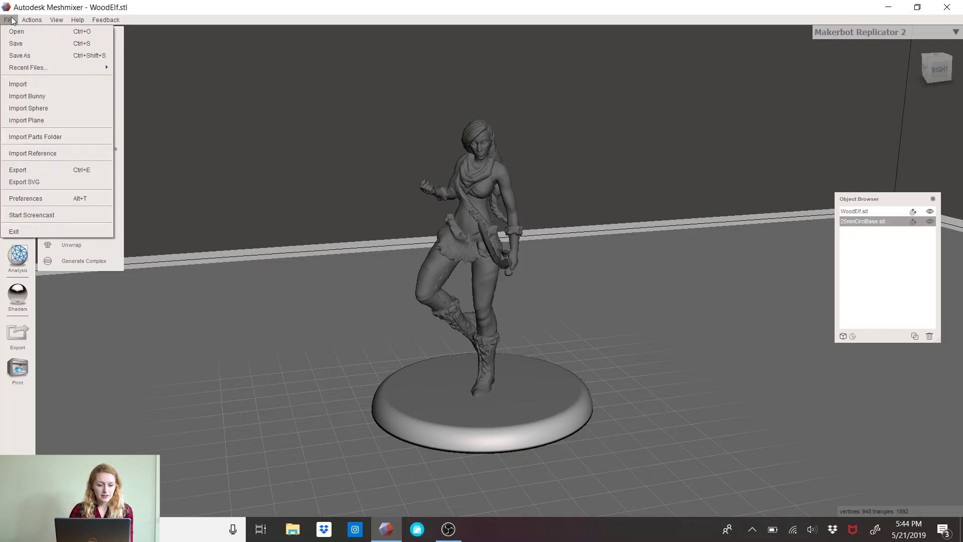
mouse_move(56, 19)
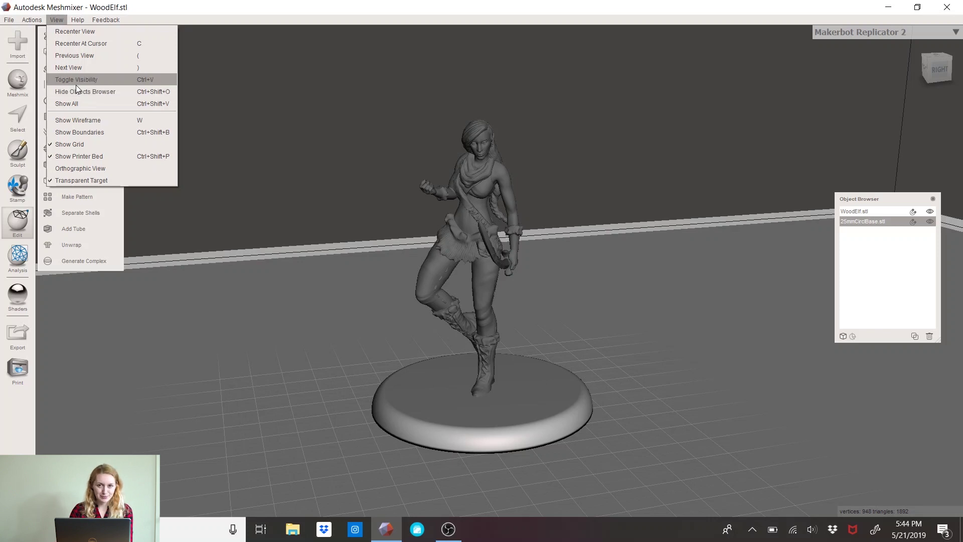
left_click(588, 230)
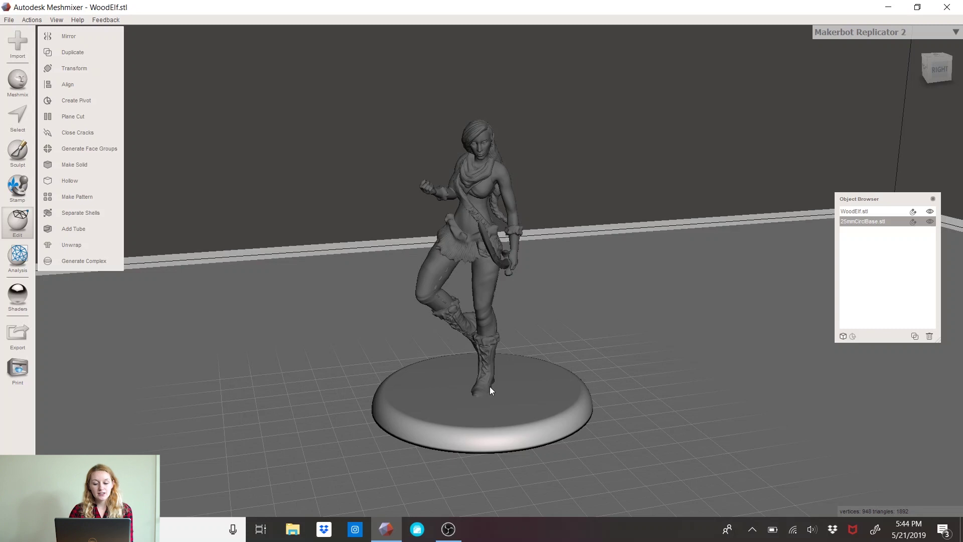
Add the wood elf to the selection with the circular base and combine both meshes into one object.
left_click(467, 224, "shift")
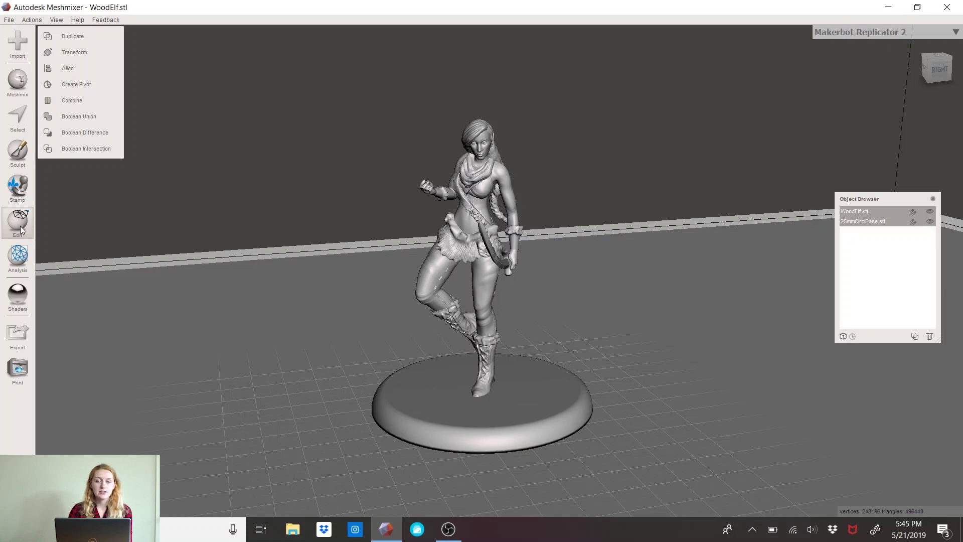
mouse_move(19, 255)
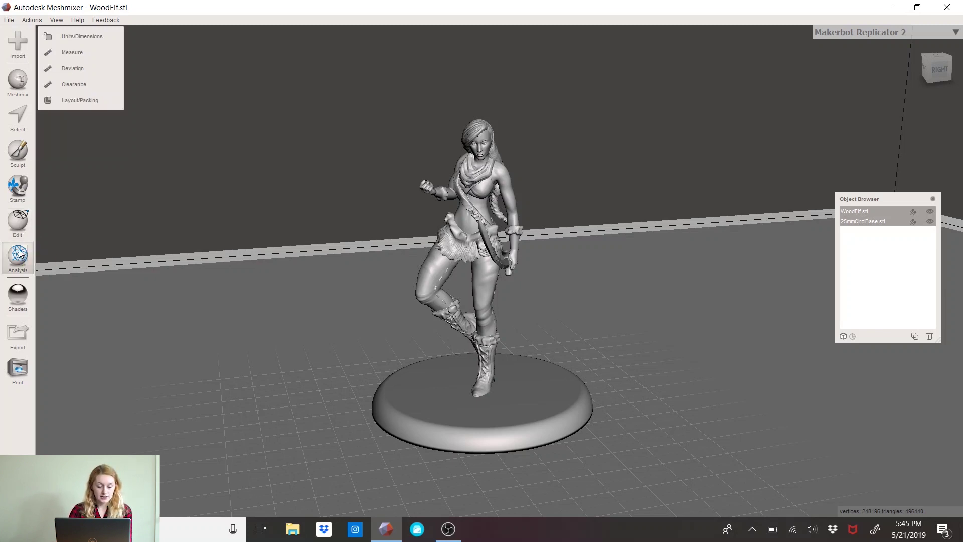
mouse_move(19, 224)
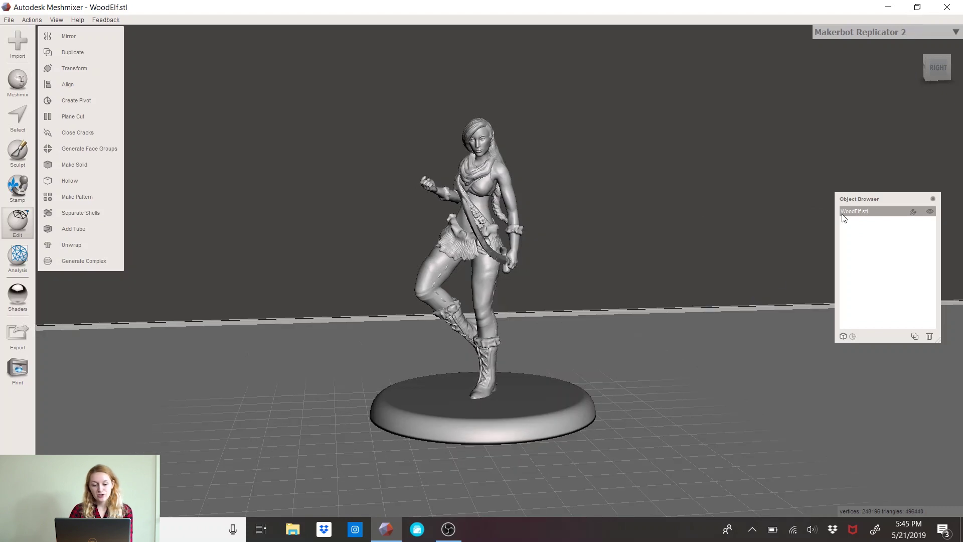
Sculpt around the standing foot's toe with the Inflate brush to blend the boot into the base surface.
right_click_drag(603, 302, 472, 295)
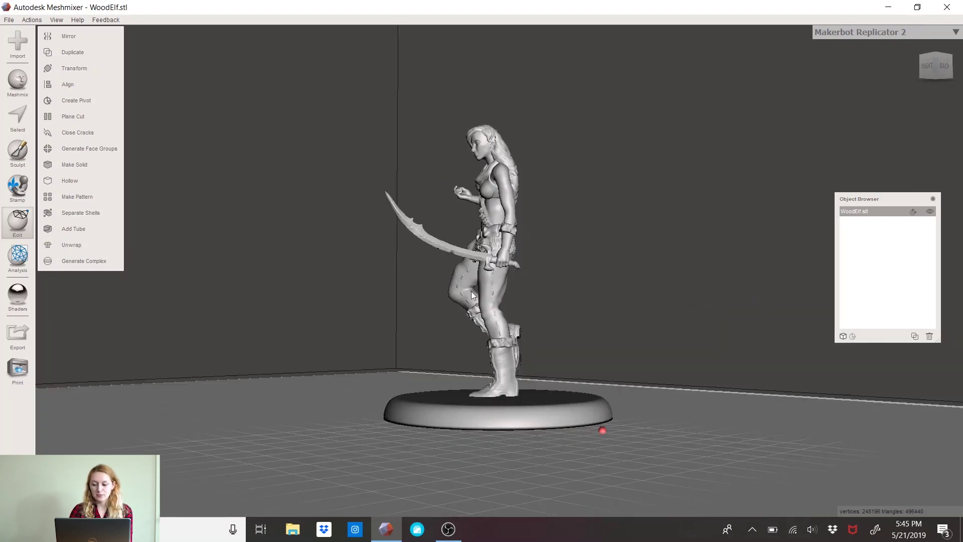
right_click_drag(481, 351, 622, 334)
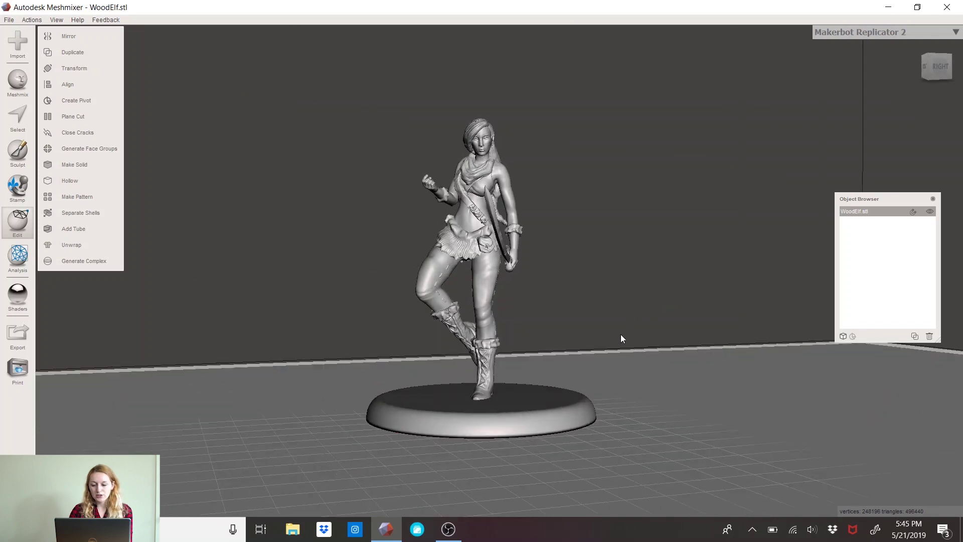
scroll(622, 332, "up", 8)
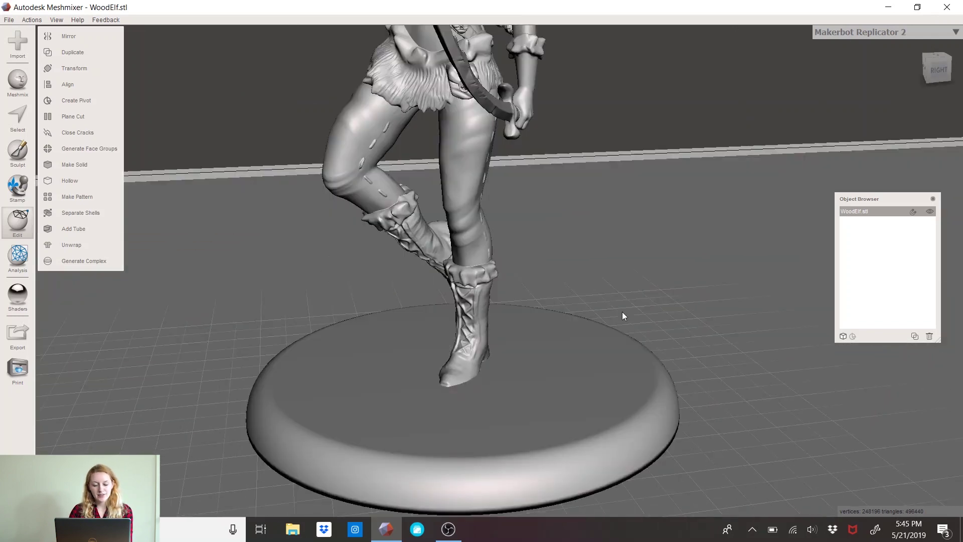
scroll(622, 315, "up", 2)
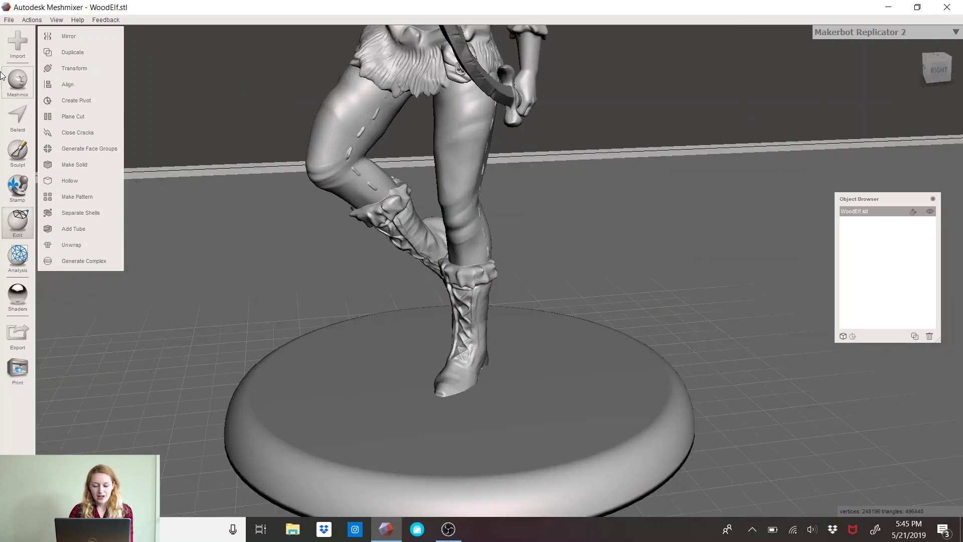
left_click(16, 157)
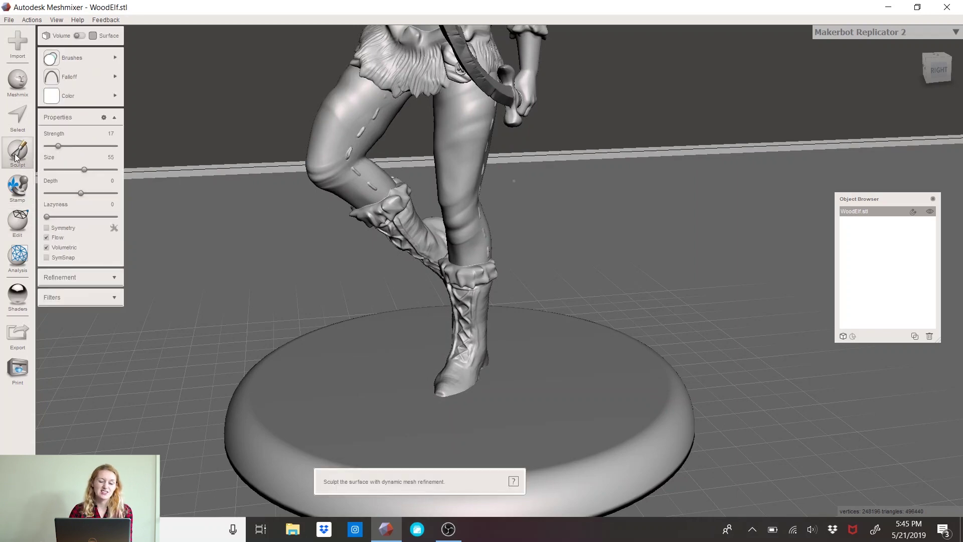
mouse_move(70, 57)
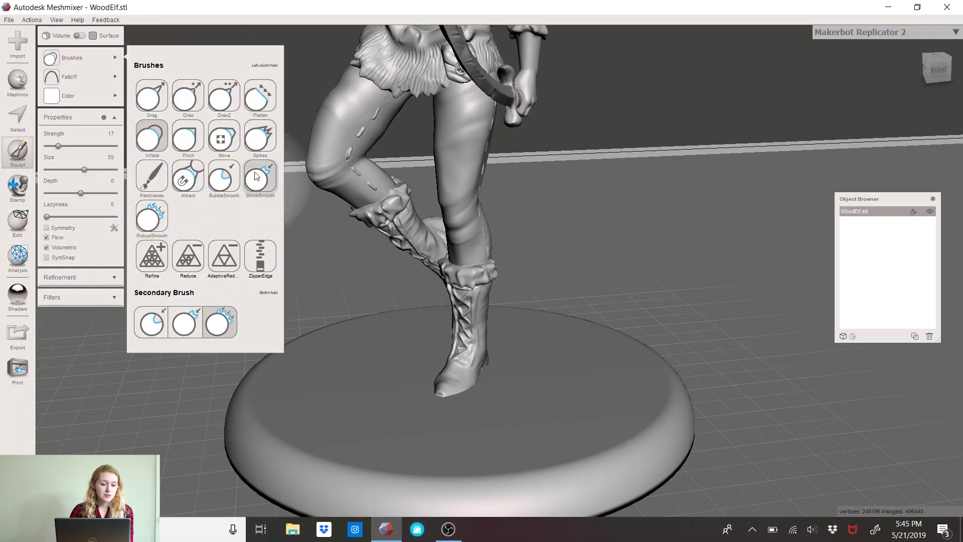
left_click(144, 139)
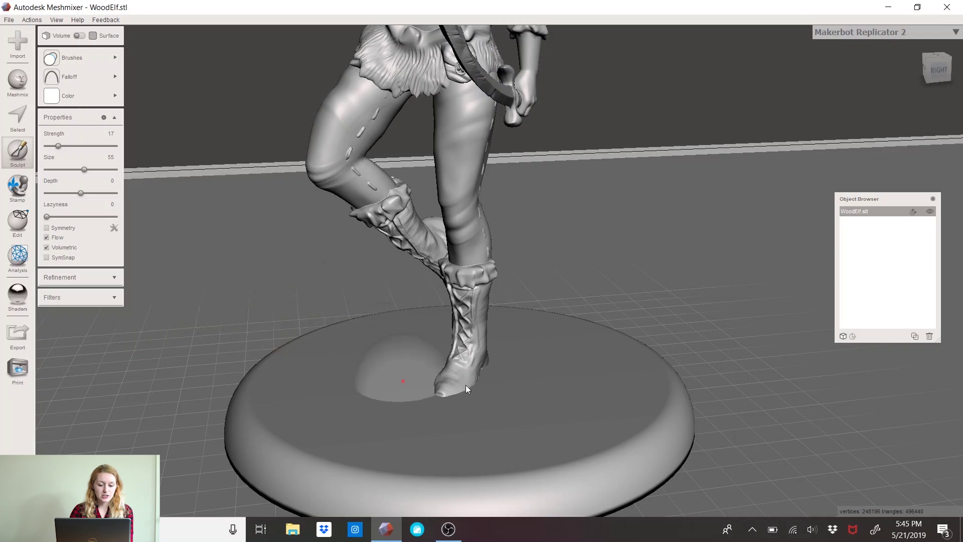
mouse_move(460, 392)
left_mouse_down()
mouse_move(479, 373)
mouse_move(481, 383)
mouse_move(444, 390)
mouse_move(444, 402)
mouse_move(474, 399)
mouse_move(482, 366)
mouse_move(472, 392)
mouse_move(438, 391)
left_mouse_up()
mouse_move(695, 246)
right_mouse_down()
mouse_move(728, 247)
mouse_move(353, 430)
right_mouse_up()
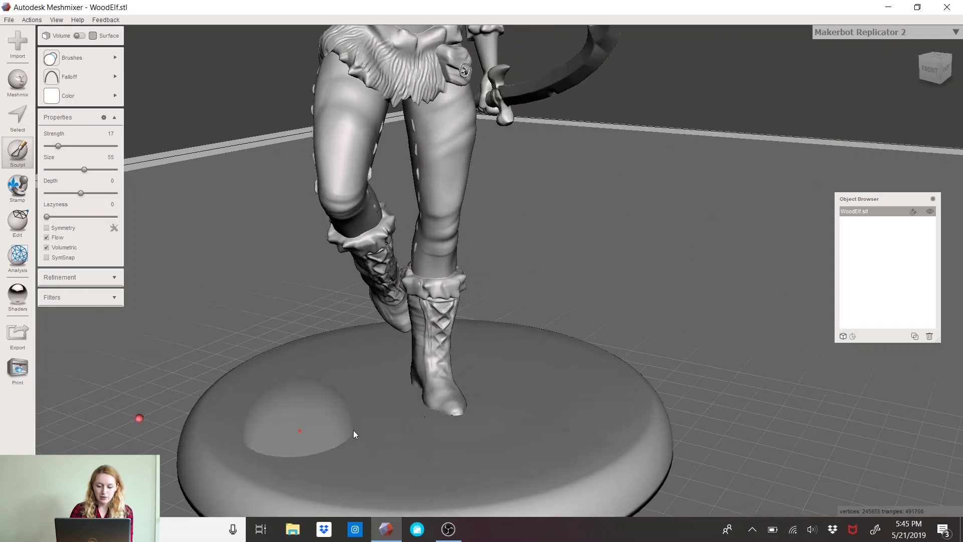
mouse_move(437, 418)
left_mouse_down()
mouse_move(464, 413)
mouse_move(435, 412)
left_mouse_up()
mouse_move(627, 272)
right_mouse_down()
mouse_move(531, 288)
mouse_move(481, 362)
right_mouse_up()
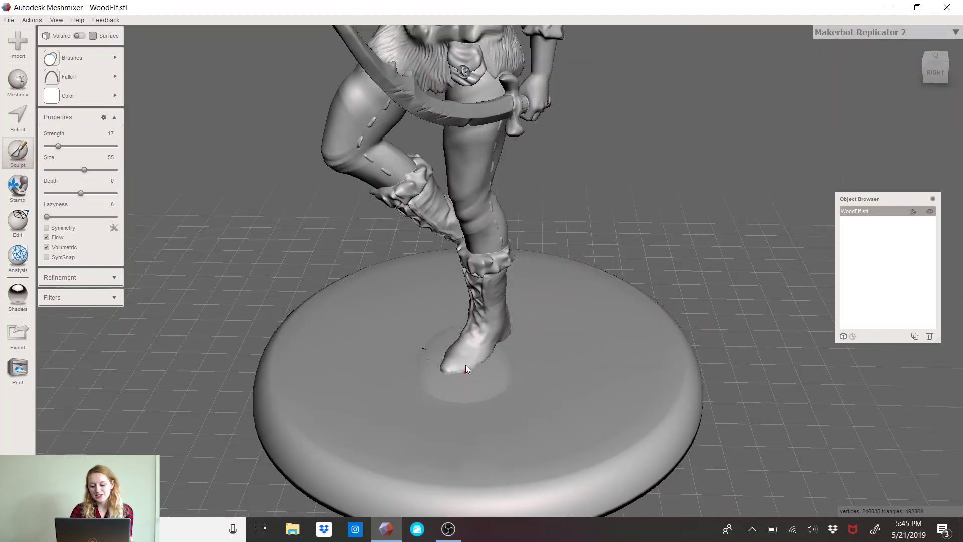
Start exporting the combined miniature as an STL Binary Format file, and cancel without saving.
scroll(703, 199, "down", 5)
mouse_move(627, 215)
right_mouse_down()
mouse_move(592, 232)
mouse_move(595, 224)
mouse_move(613, 218)
mouse_move(598, 261)
mouse_move(384, 257)
right_mouse_up()
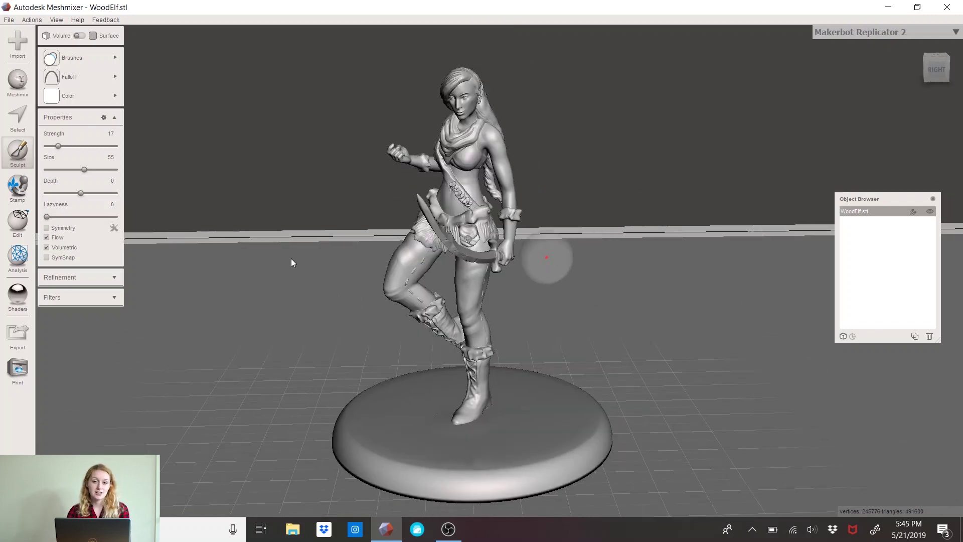
left_click(18, 335)
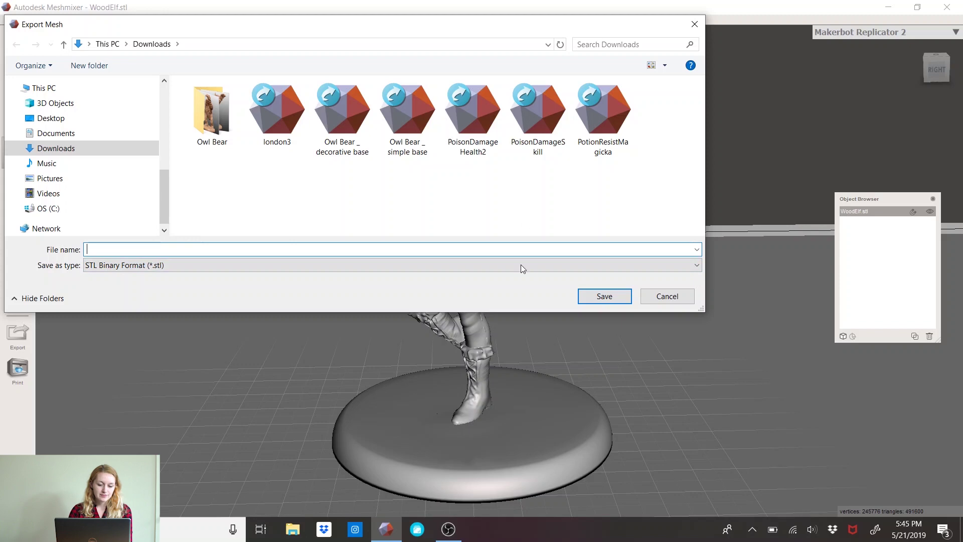
left_click(667, 296)
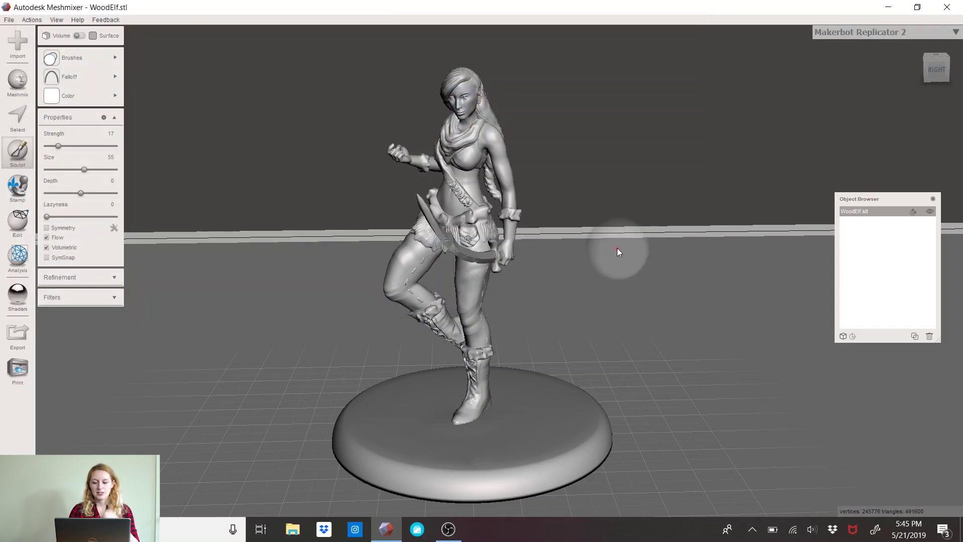